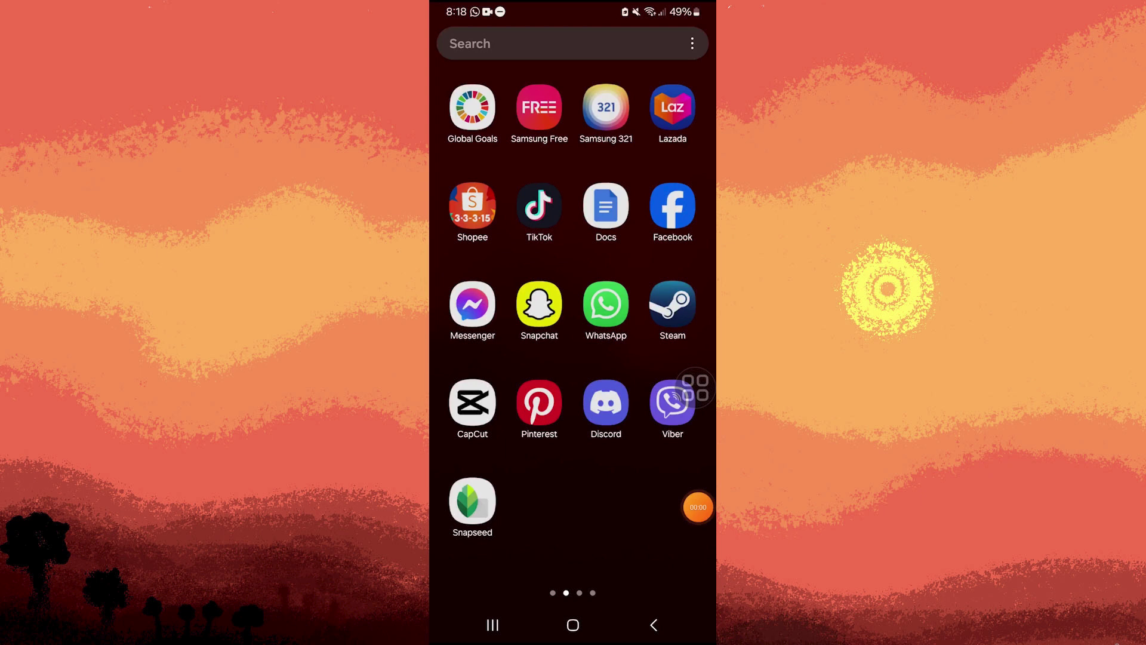
# Launch CapCut from the Android app drawer
pyautogui.moveTo(696, 388)
pyautogui.mouseDown()
pyautogui.moveTo(513, 395)
pyautogui.moveTo(619, 335)
pyautogui.mouseUp()
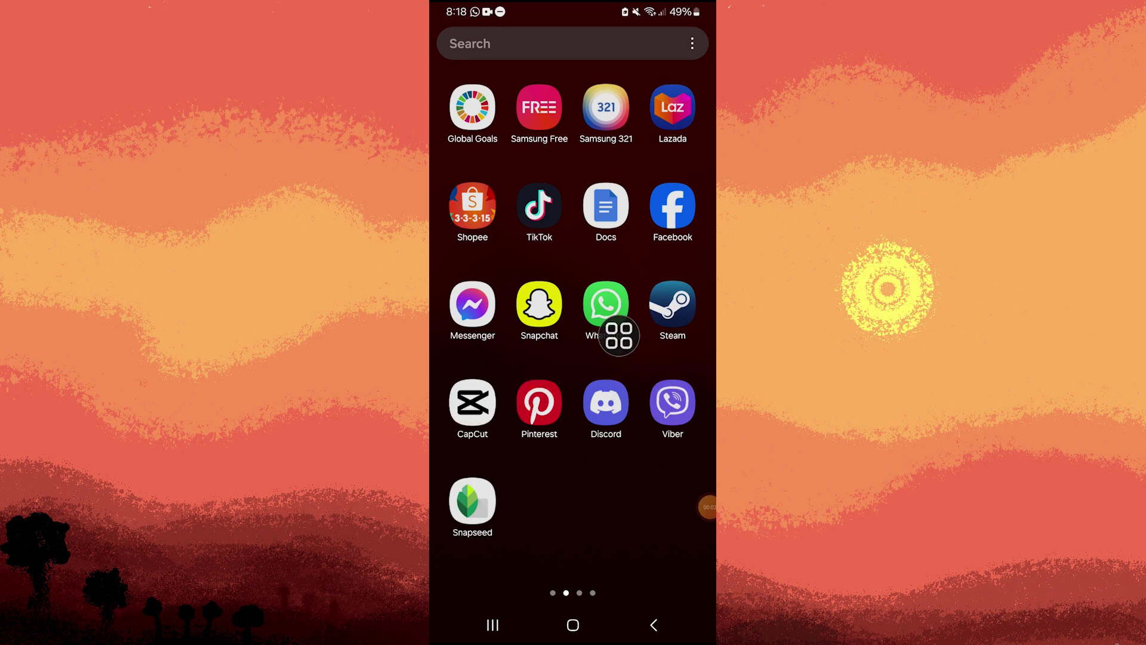
pyautogui.click(472, 404)
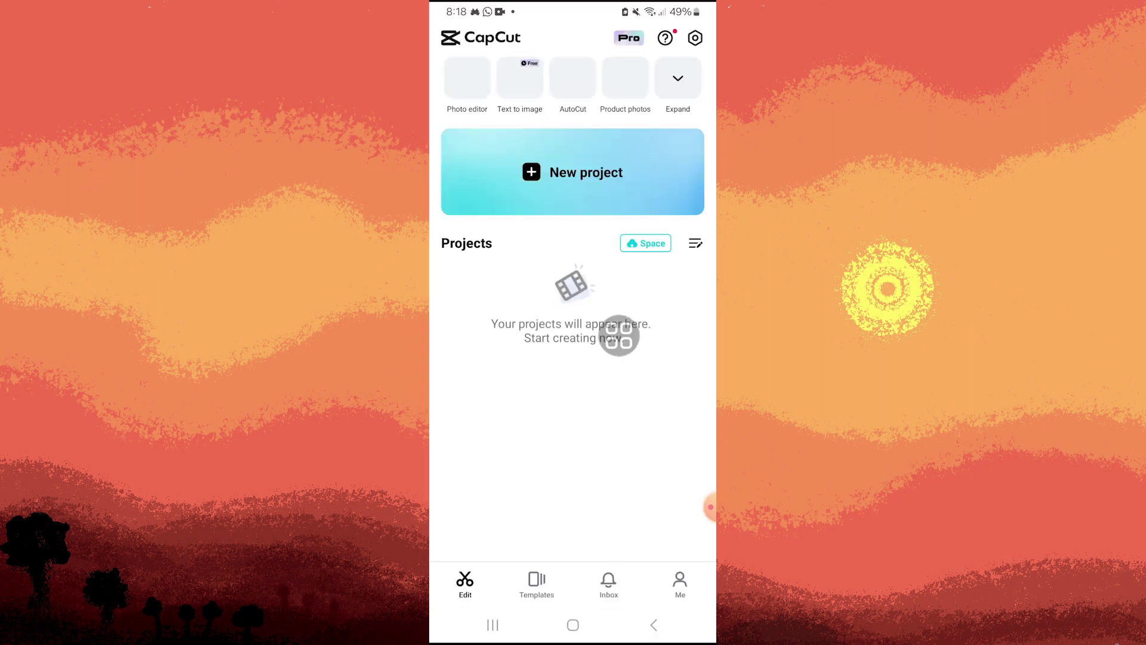
# Start a new project with the 00:09 anime eye video from the gallery
pyautogui.moveTo(619, 336); pyautogui.dragTo(586, 349)
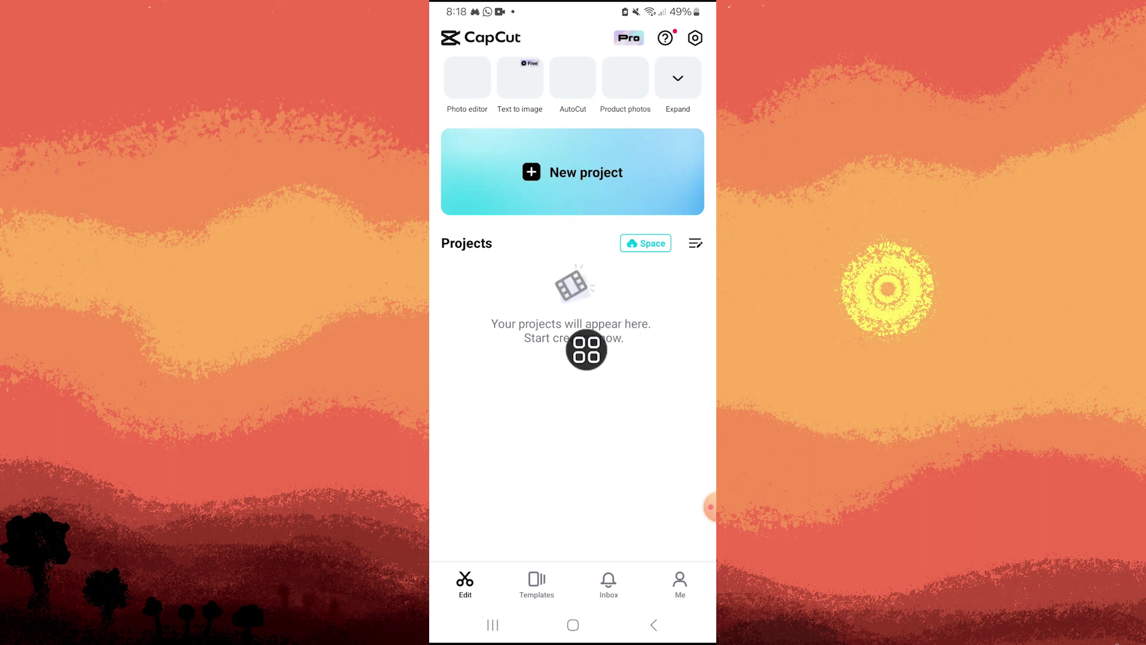
pyautogui.click(573, 172)
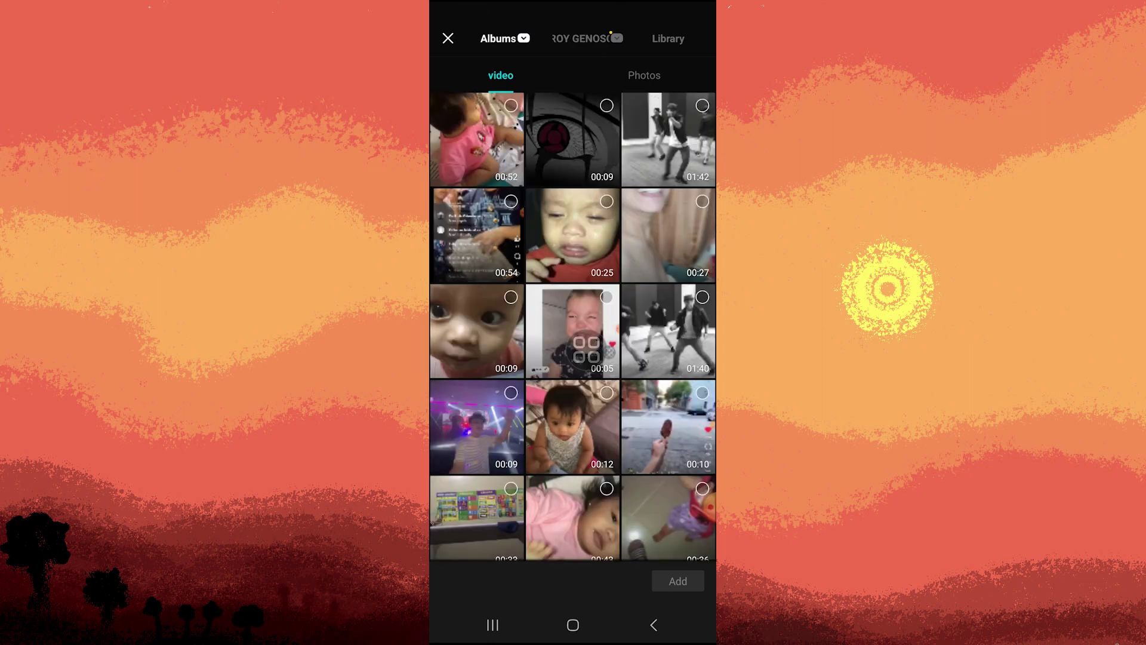
pyautogui.moveTo(587, 349); pyautogui.dragTo(574, 262)
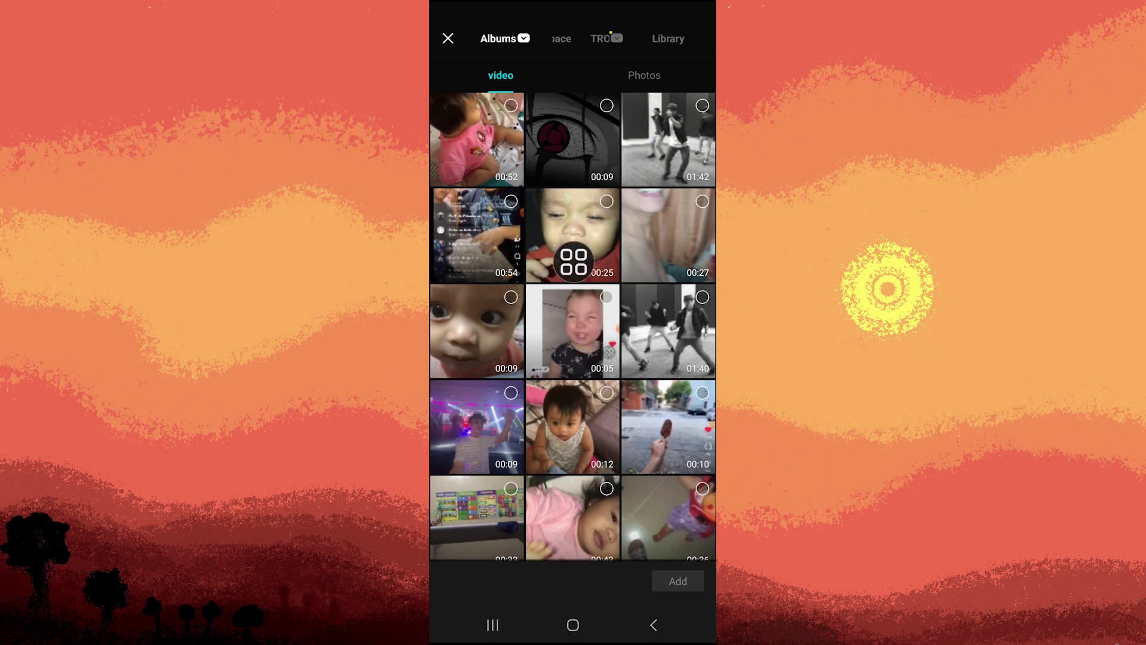
pyautogui.click(606, 105)
pyautogui.moveTo(574, 262); pyautogui.dragTo(695, 419)
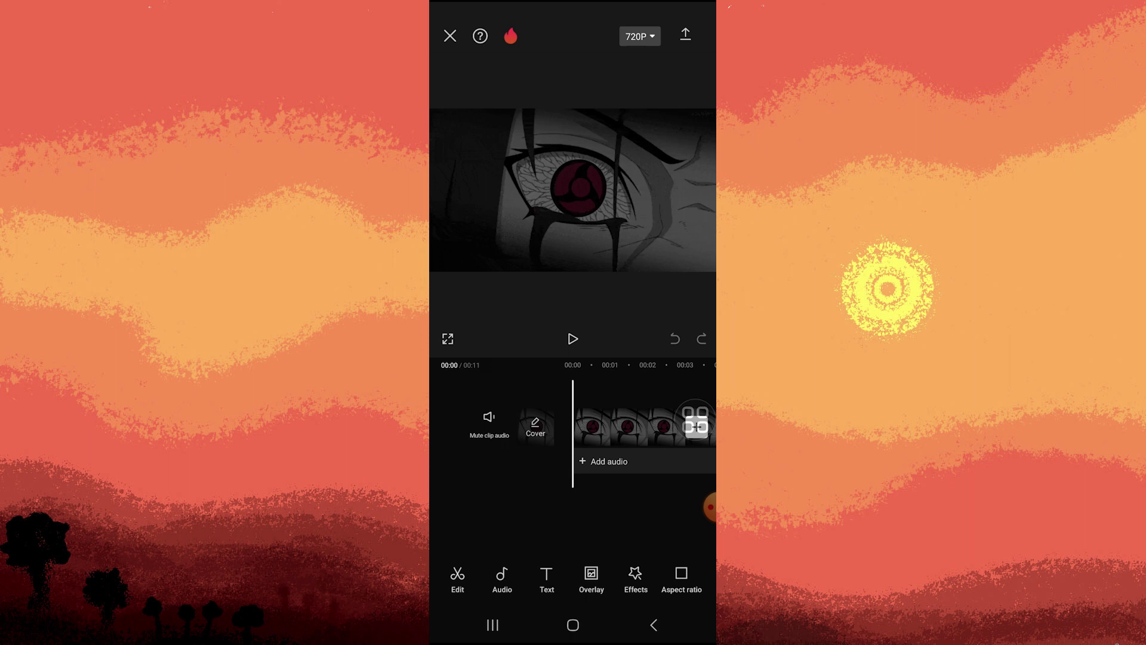
# Select the eye clip and open Remove BG's Custom removal tool
pyautogui.moveTo(695, 421); pyautogui.dragTo(696, 464)
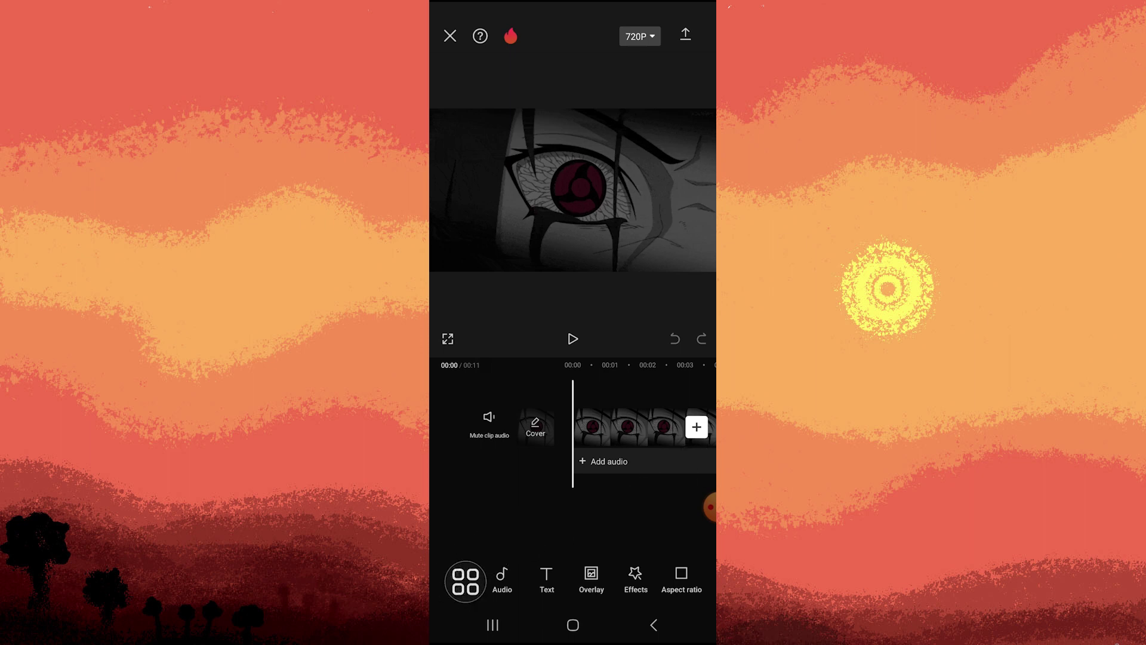
pyautogui.click(464, 579)
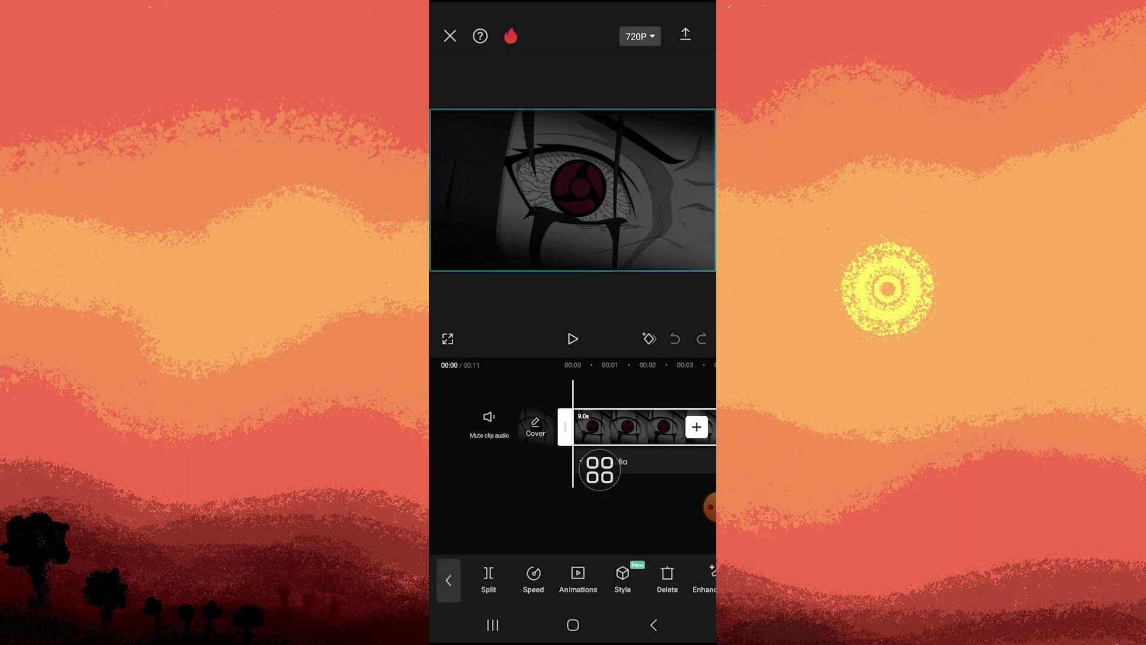
pyautogui.moveTo(680, 577); pyautogui.dragTo(502, 578)
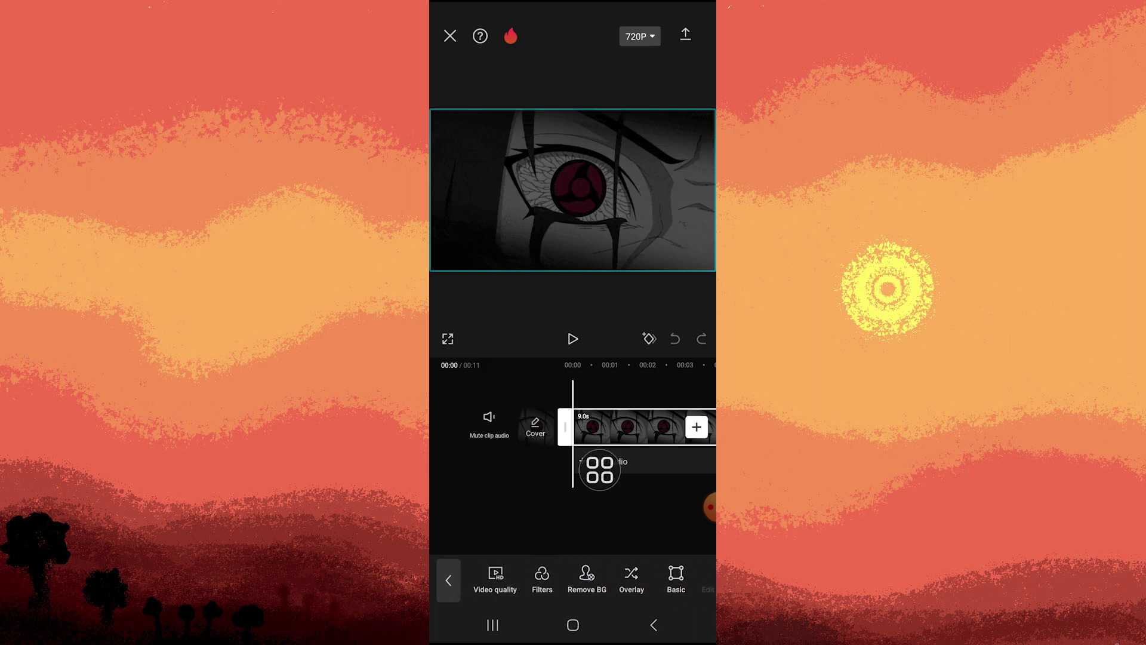
pyautogui.click(587, 580)
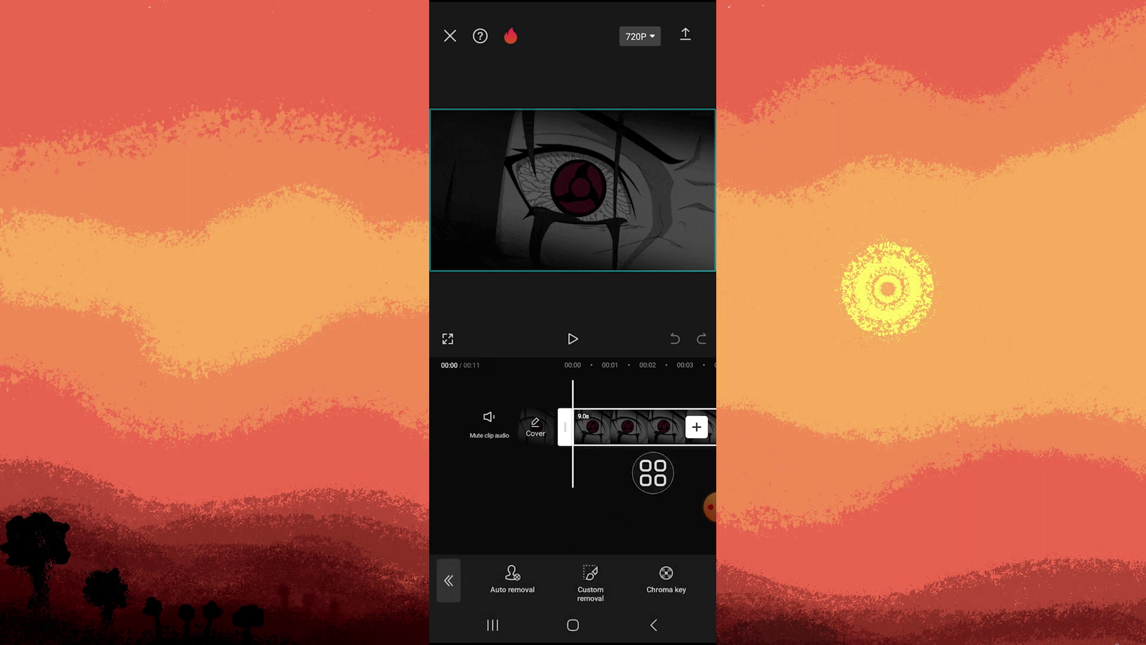
pyautogui.moveTo(653, 473)
pyautogui.mouseDown()
pyautogui.moveTo(658, 486)
pyautogui.moveTo(671, 475)
pyautogui.moveTo(606, 532)
pyautogui.moveTo(696, 425)
pyautogui.mouseUp()
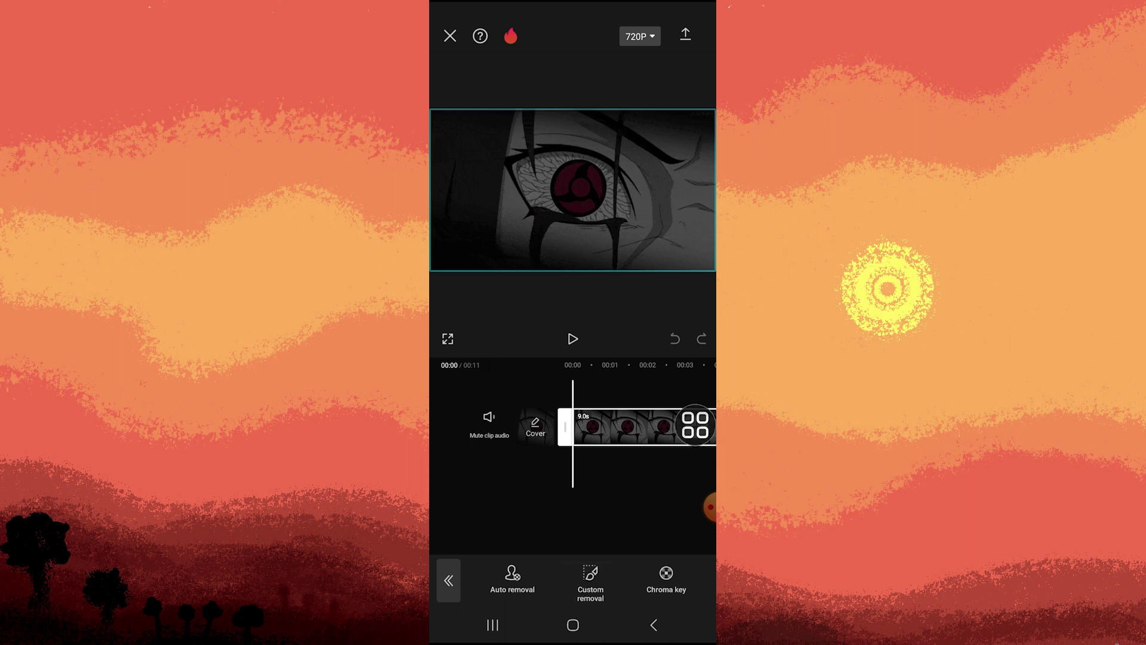
pyautogui.click(590, 581)
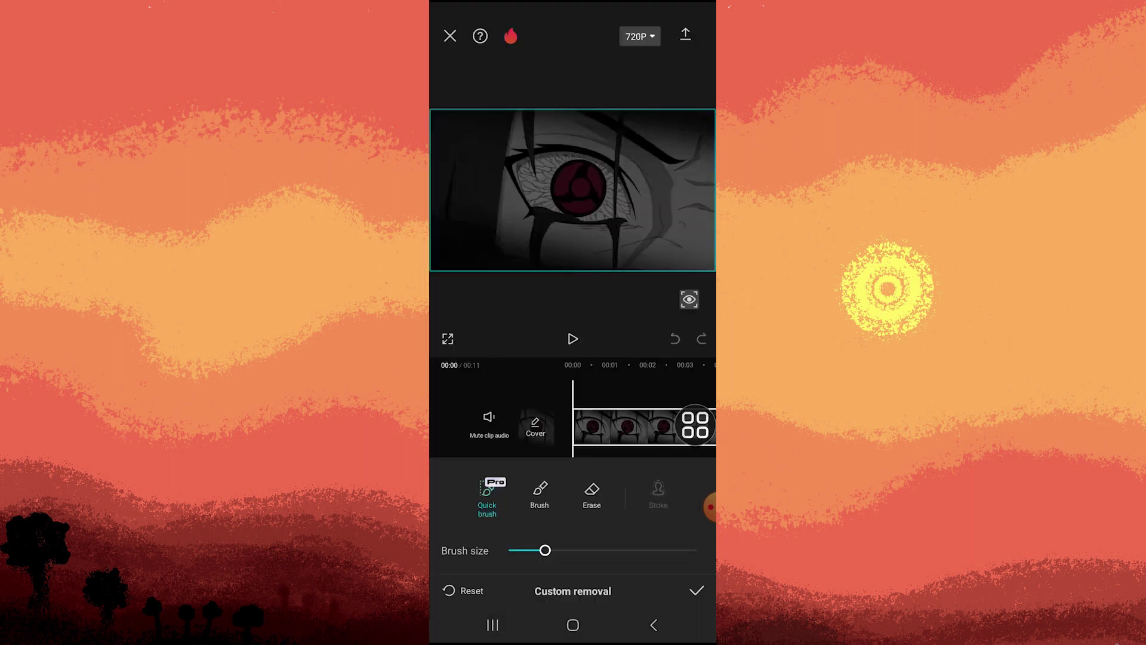
# Paint over the eye with the freehand Brush and apply the cutout
pyautogui.moveTo(696, 425)
pyautogui.mouseDown()
pyautogui.moveTo(594, 454)
pyautogui.moveTo(541, 495)
pyautogui.moveTo(588, 421)
pyautogui.mouseUp()
pyautogui.click(540, 492)
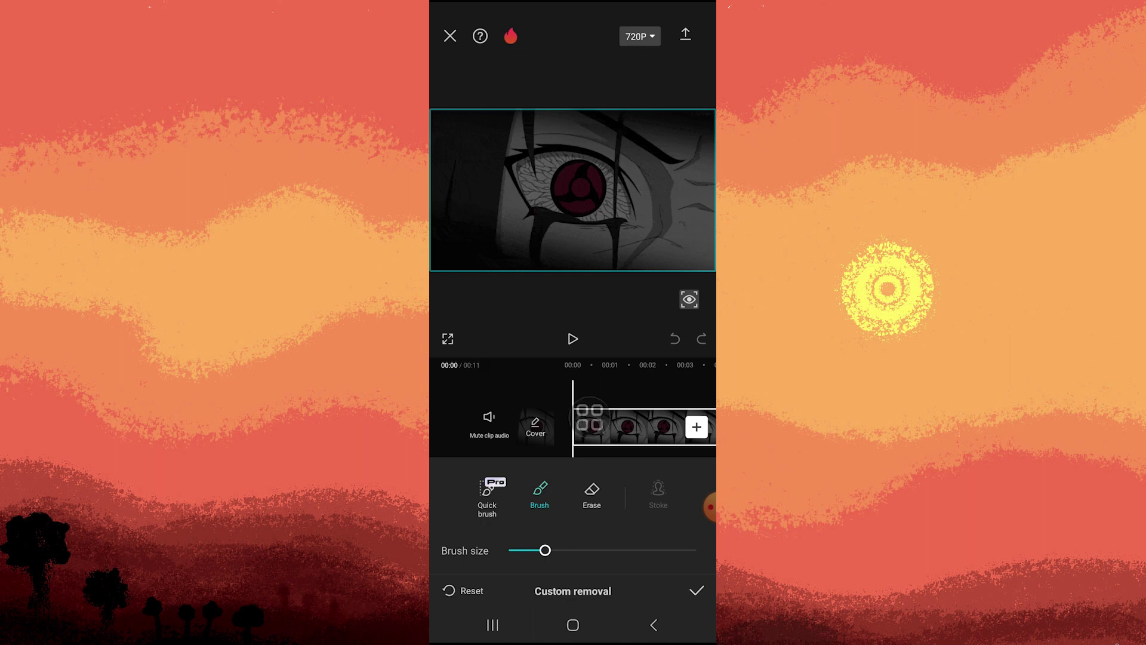
pyautogui.moveTo(605, 179)
pyautogui.mouseDown()
pyautogui.moveTo(555, 159)
pyautogui.moveTo(528, 179)
pyautogui.moveTo(557, 207)
pyautogui.moveTo(601, 213)
pyautogui.moveTo(621, 207)
pyautogui.moveTo(615, 180)
pyautogui.moveTo(556, 167)
pyautogui.moveTo(524, 179)
pyautogui.moveTo(564, 199)
pyautogui.moveTo(591, 184)
pyautogui.moveTo(599, 191)
pyautogui.mouseUp()
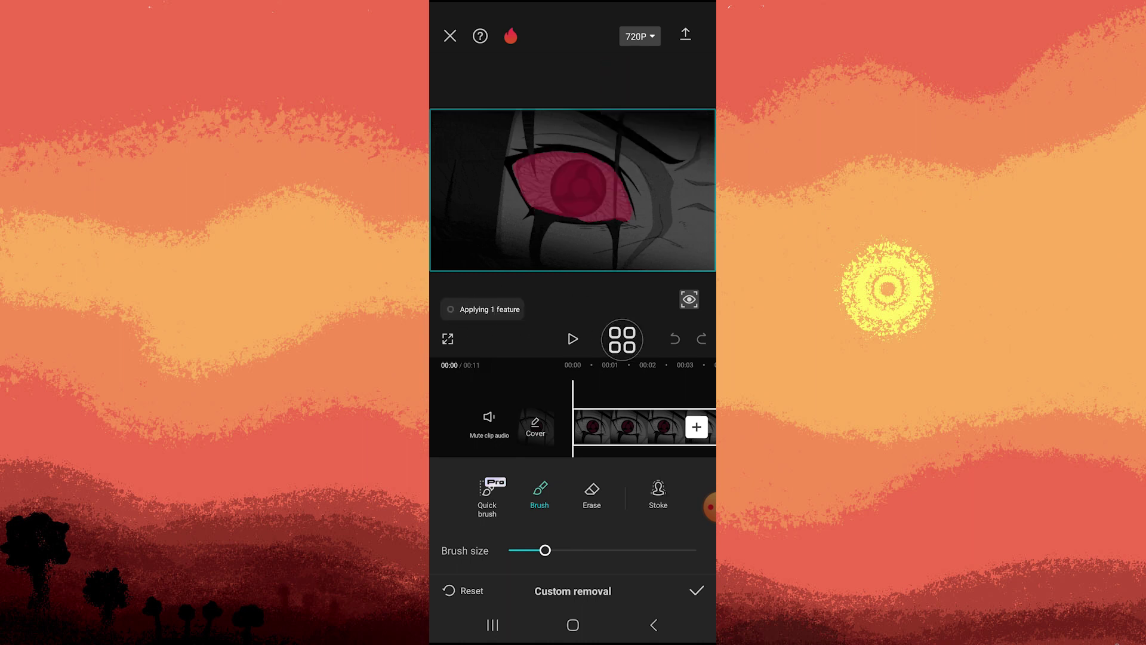
pyautogui.click(697, 592)
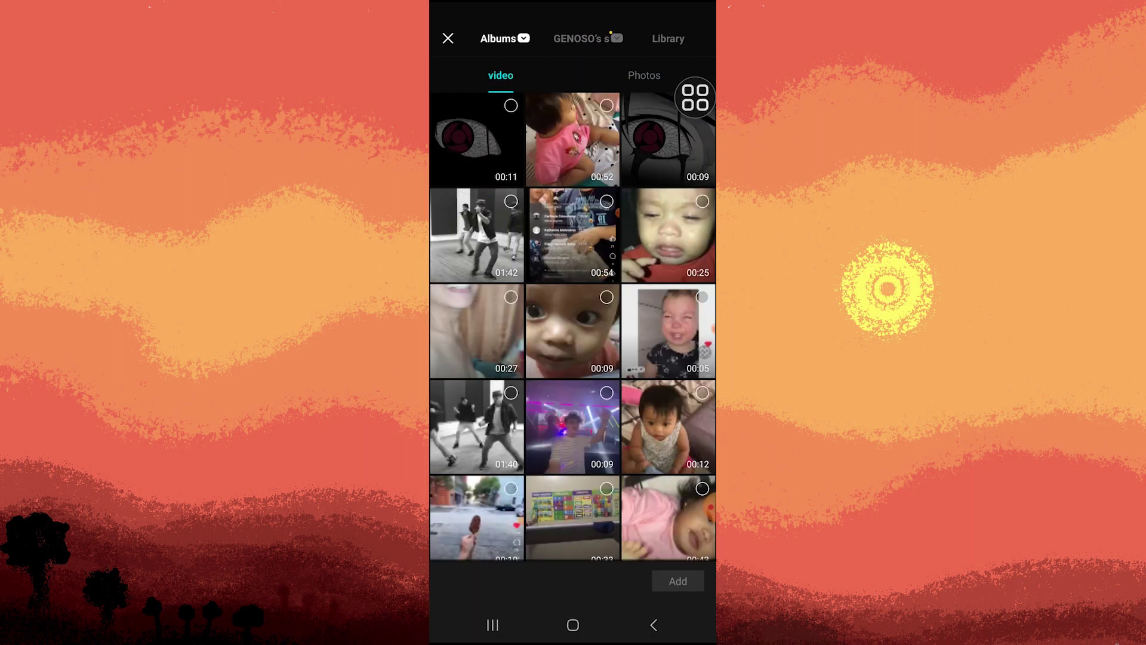
# Load the original 00:09 eye video into a new project
pyautogui.click(702, 105)
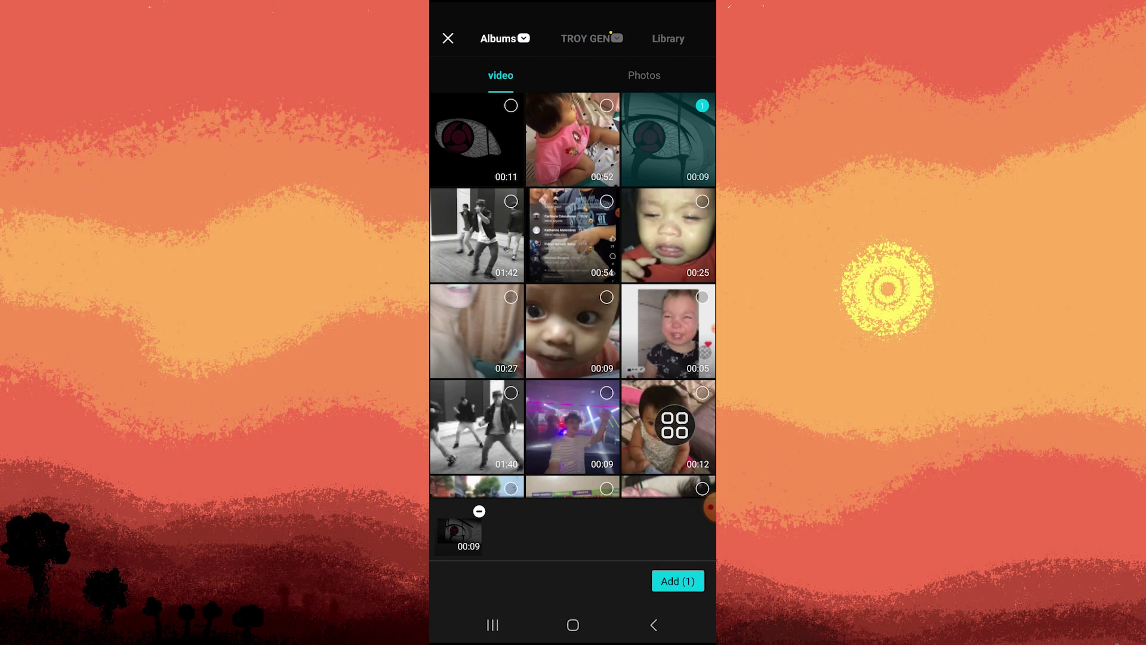
pyautogui.click(678, 580)
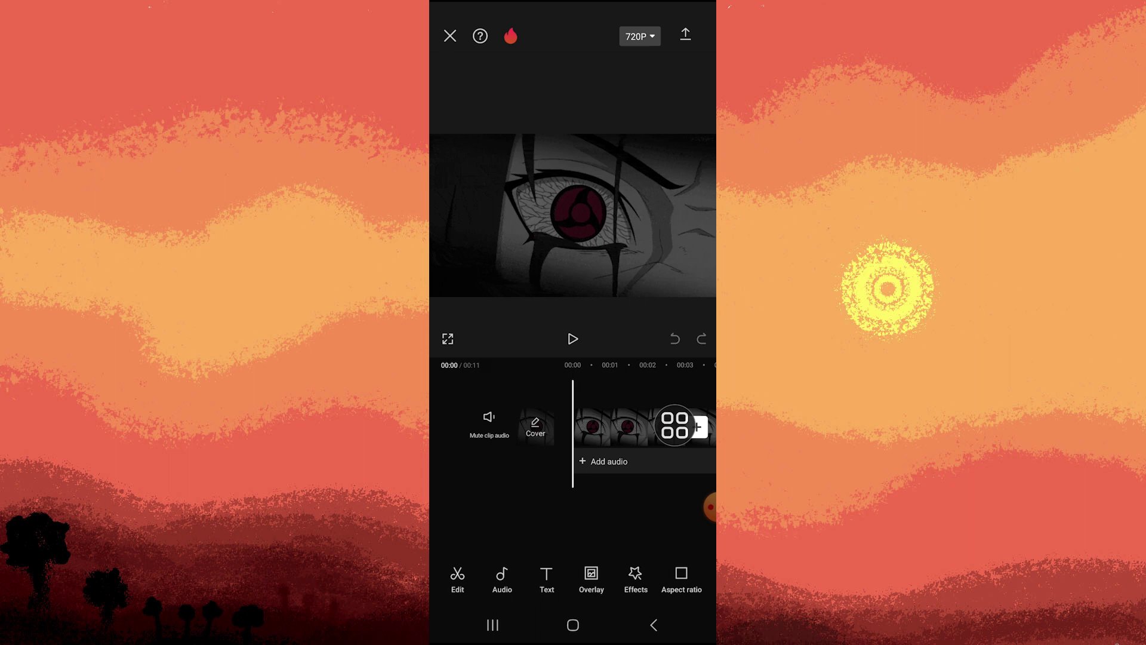
pyautogui.click(591, 578)
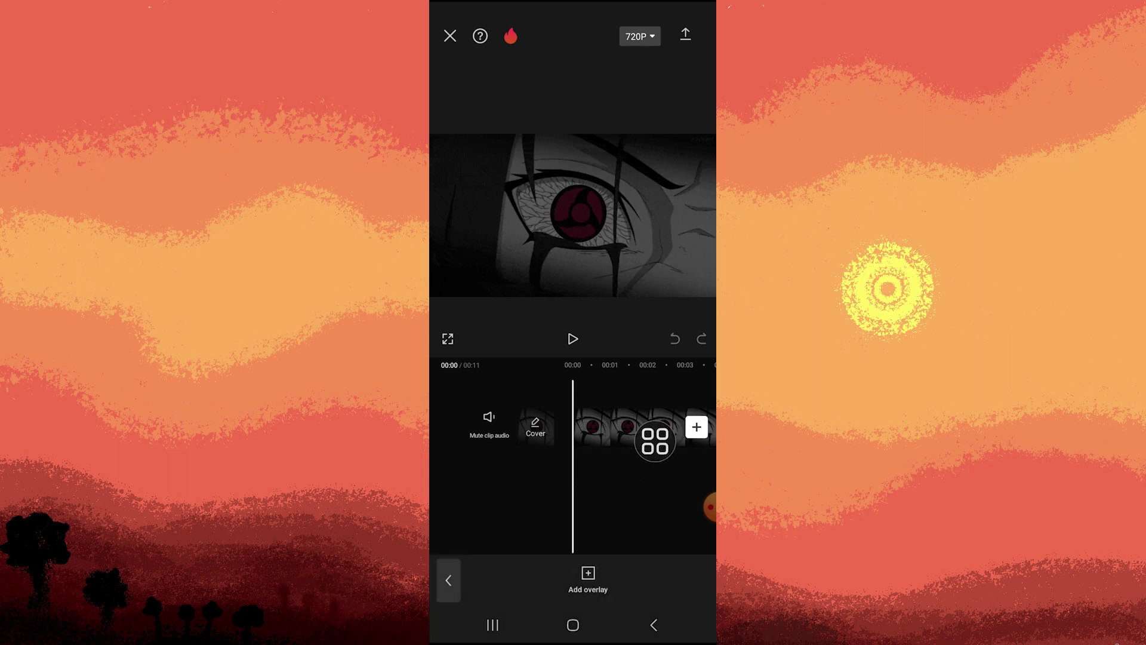
# Add the 00:11 cut-out eye clip as an overlay above the original video
pyautogui.click(588, 578)
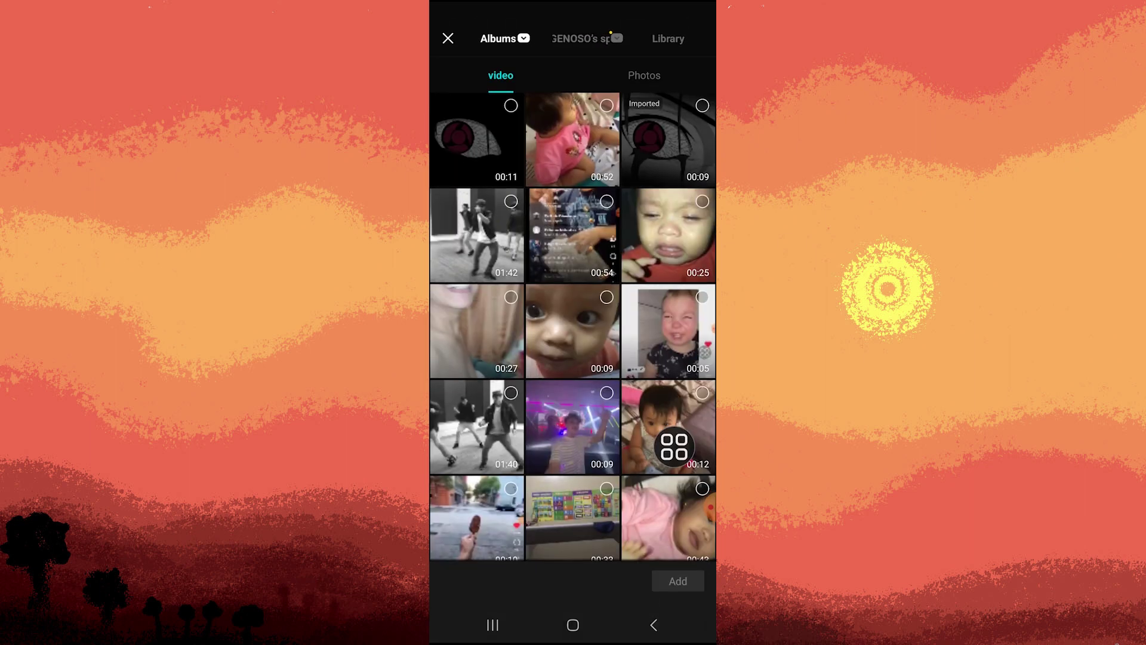
pyautogui.click(514, 175)
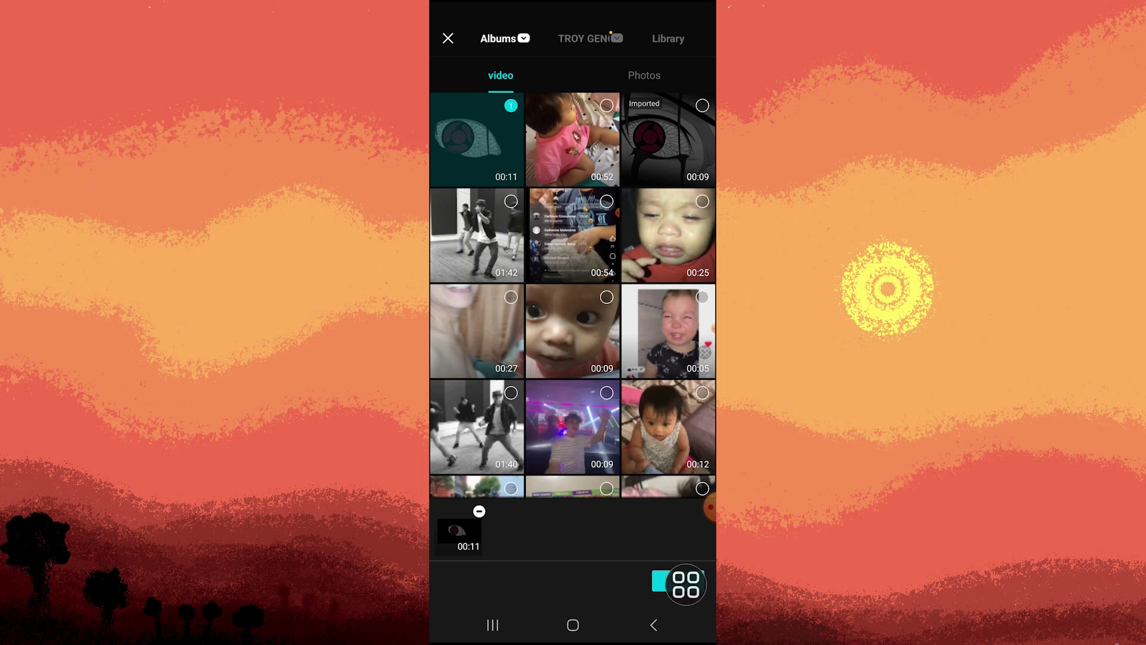
pyautogui.click(678, 580)
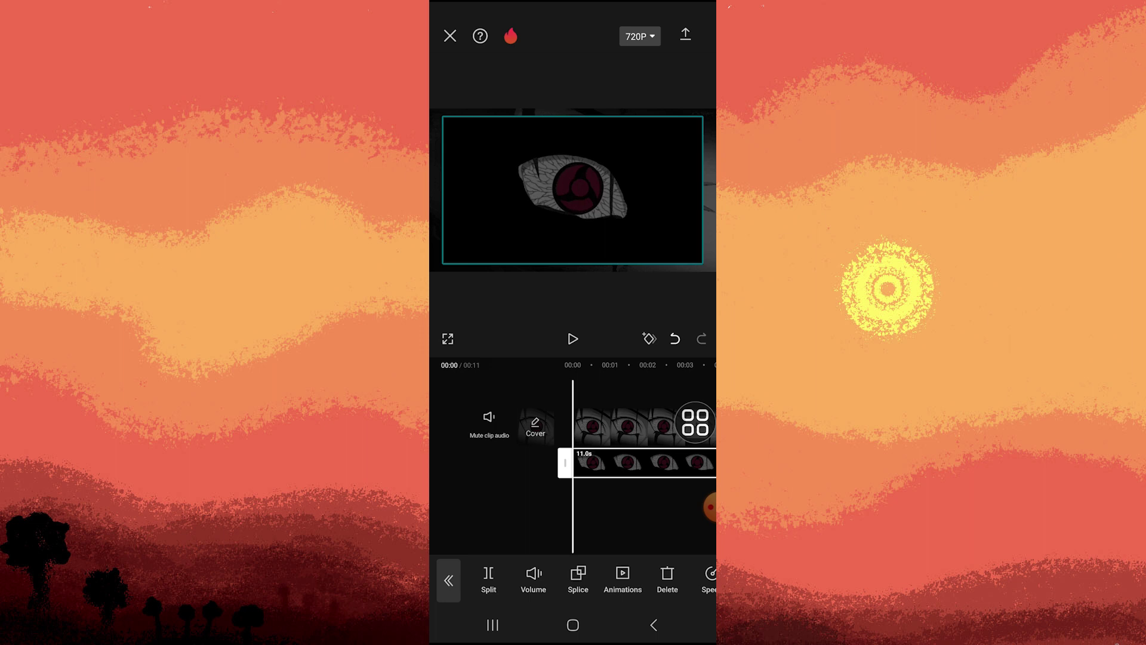
pyautogui.scroll(3, 573, 190)
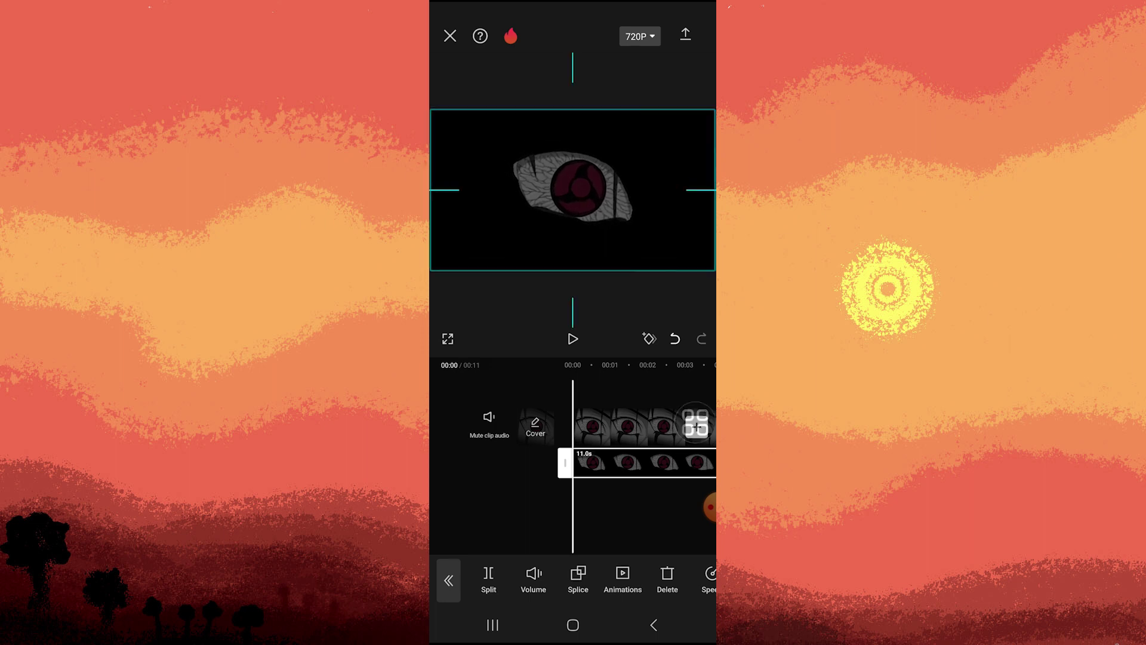
pyautogui.scroll(-2, 573, 189)
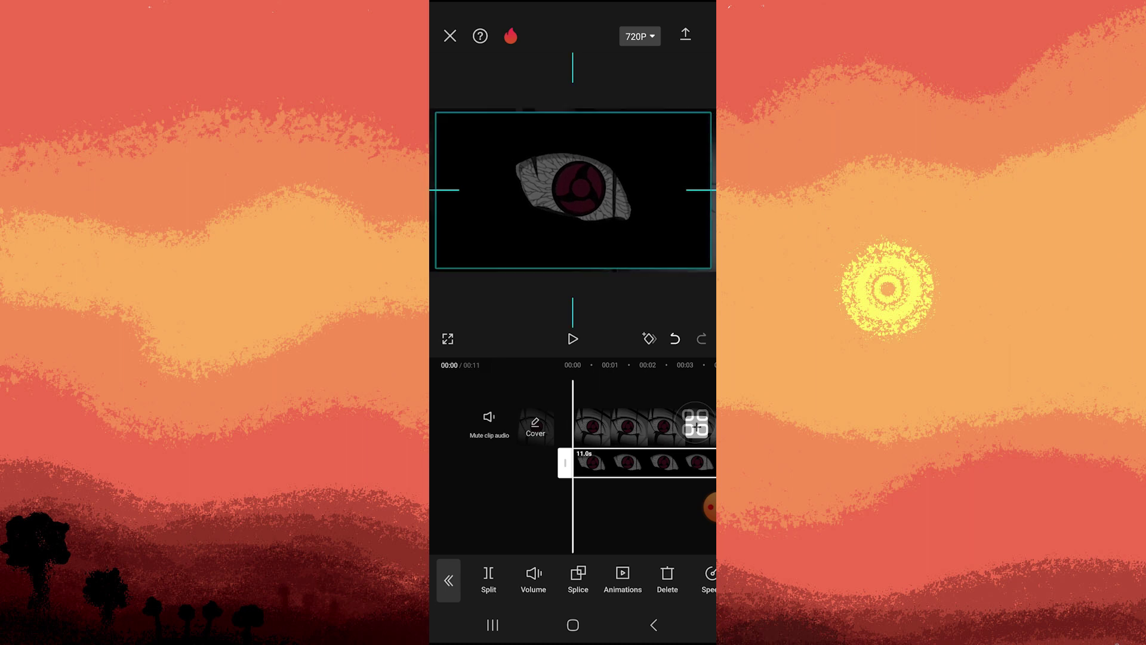
pyautogui.scroll(2, 574, 189)
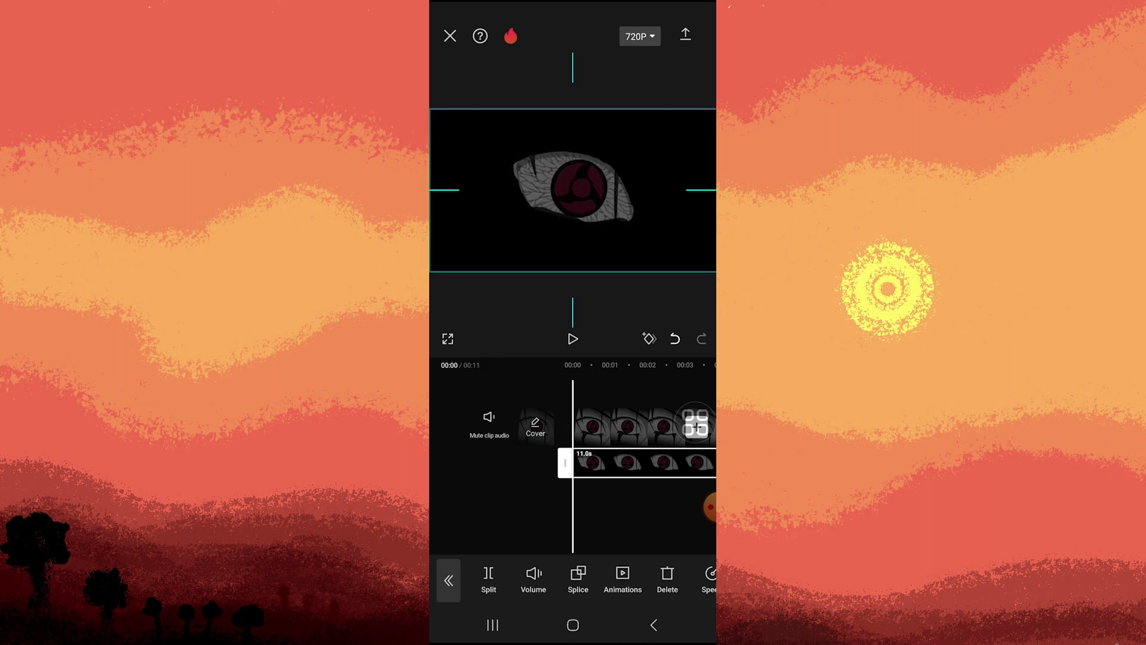
pyautogui.scroll(-1, 573, 191)
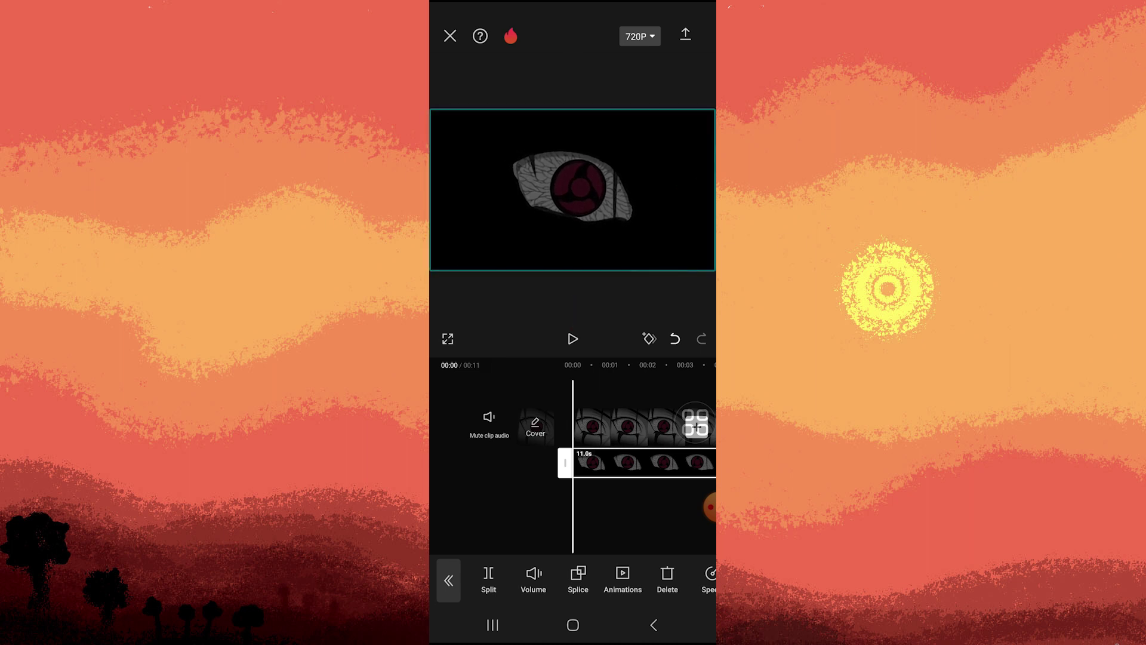
# Set the overlay clip's blend mode to Filter
pyautogui.click(577, 578)
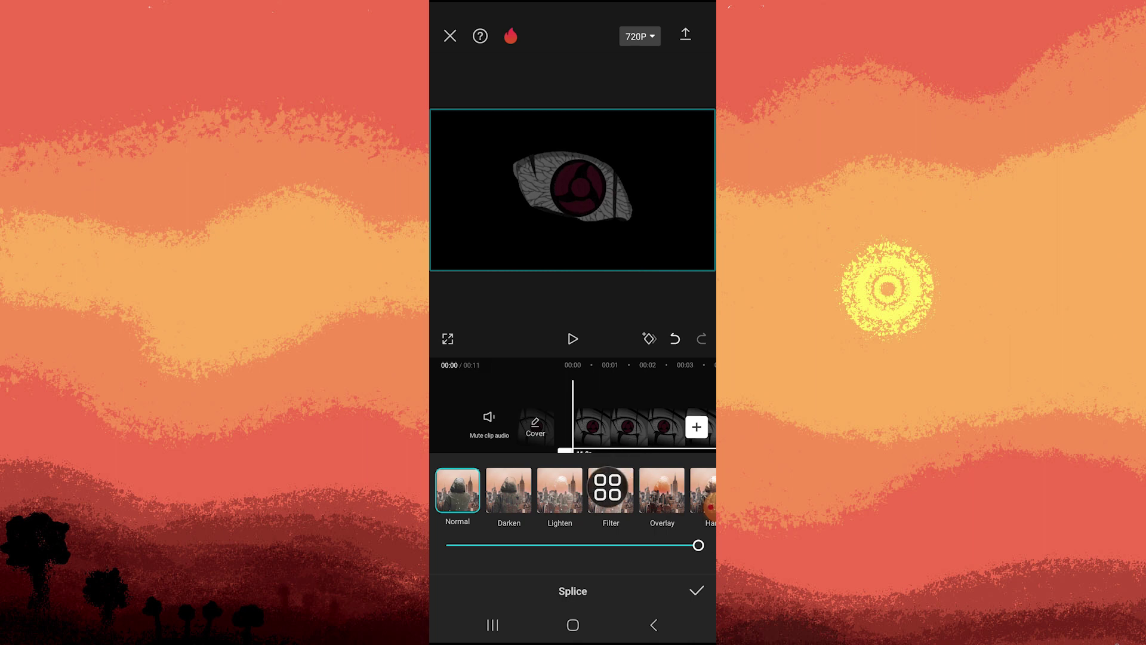
pyautogui.click(612, 489)
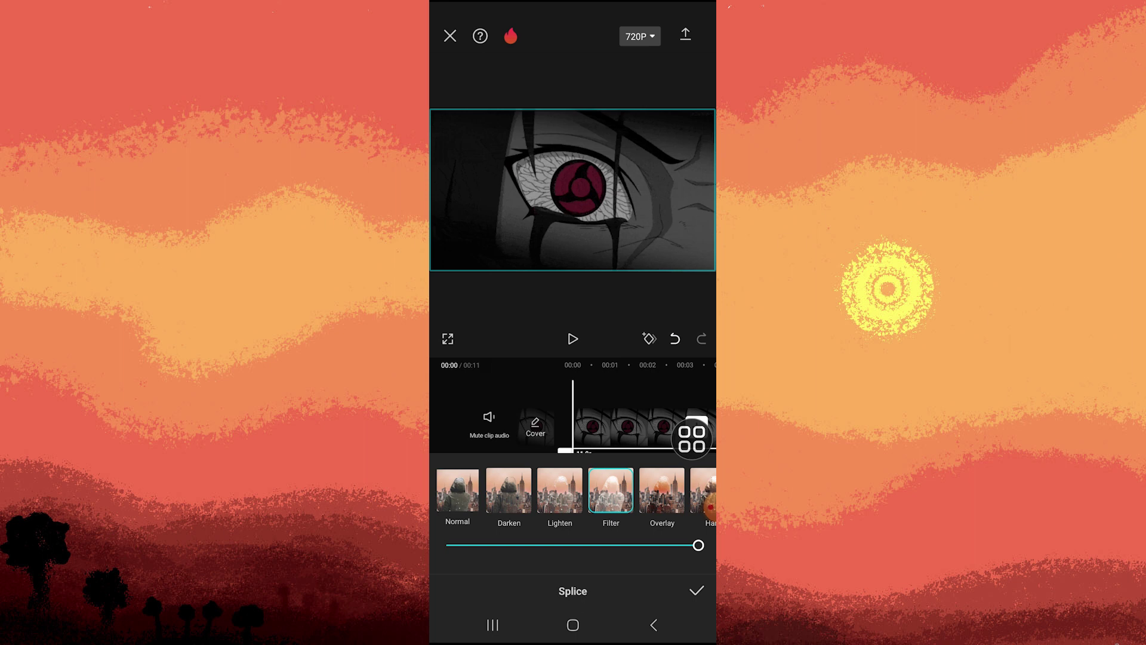
pyautogui.click(697, 590)
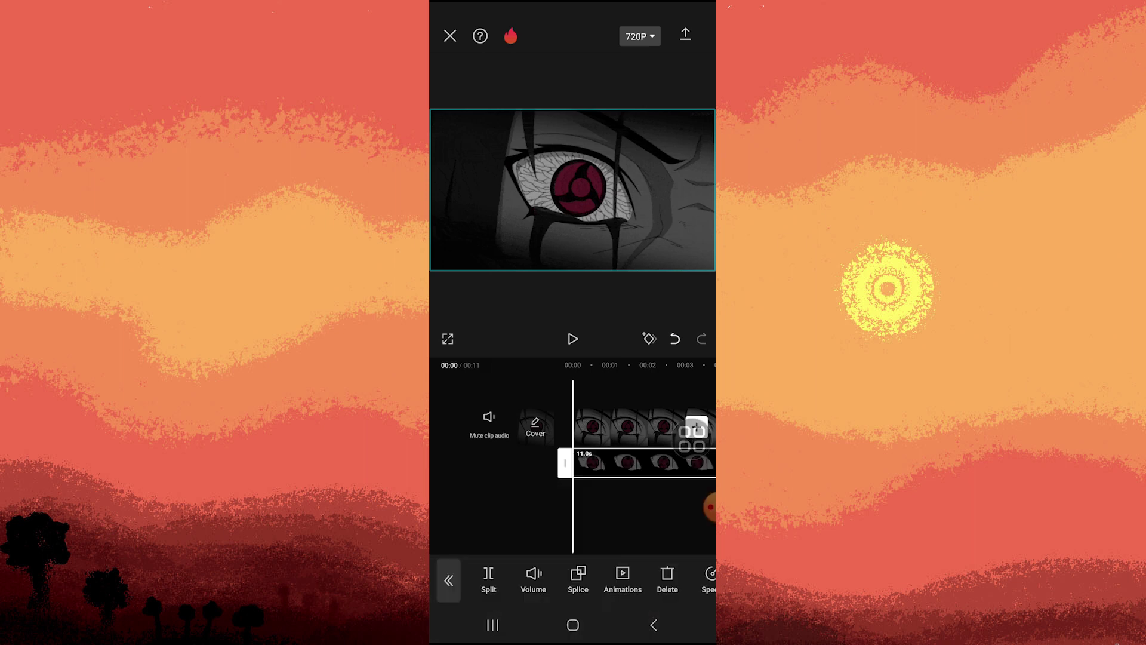
pyautogui.moveTo(667, 581); pyautogui.dragTo(509, 580)
# Open the Filters library for the overlay clip
pyautogui.moveTo(662, 580); pyautogui.dragTo(511, 580)
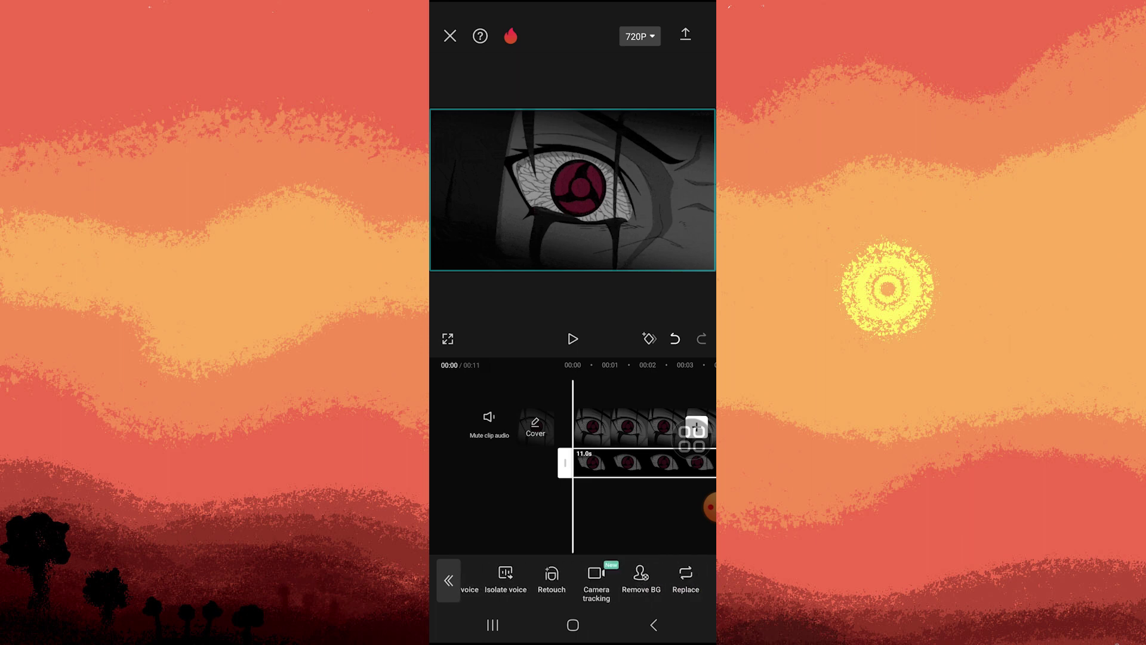
pyautogui.moveTo(645, 580); pyautogui.dragTo(511, 581)
pyautogui.moveTo(663, 580); pyautogui.dragTo(516, 580)
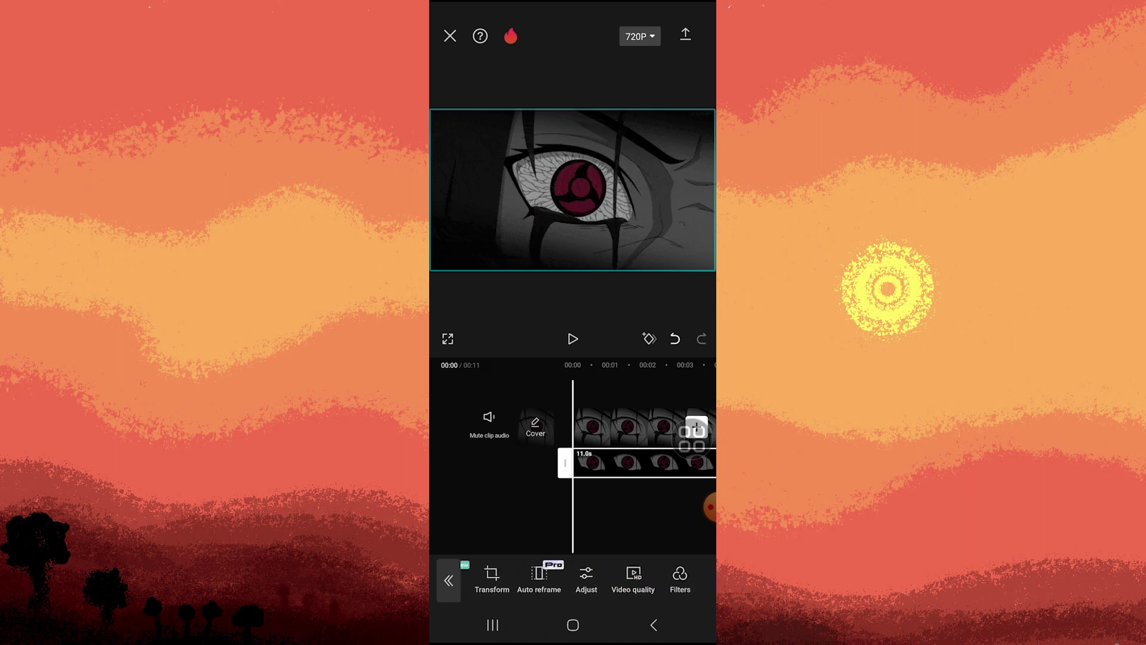
pyautogui.moveTo(644, 581); pyautogui.dragTo(555, 581)
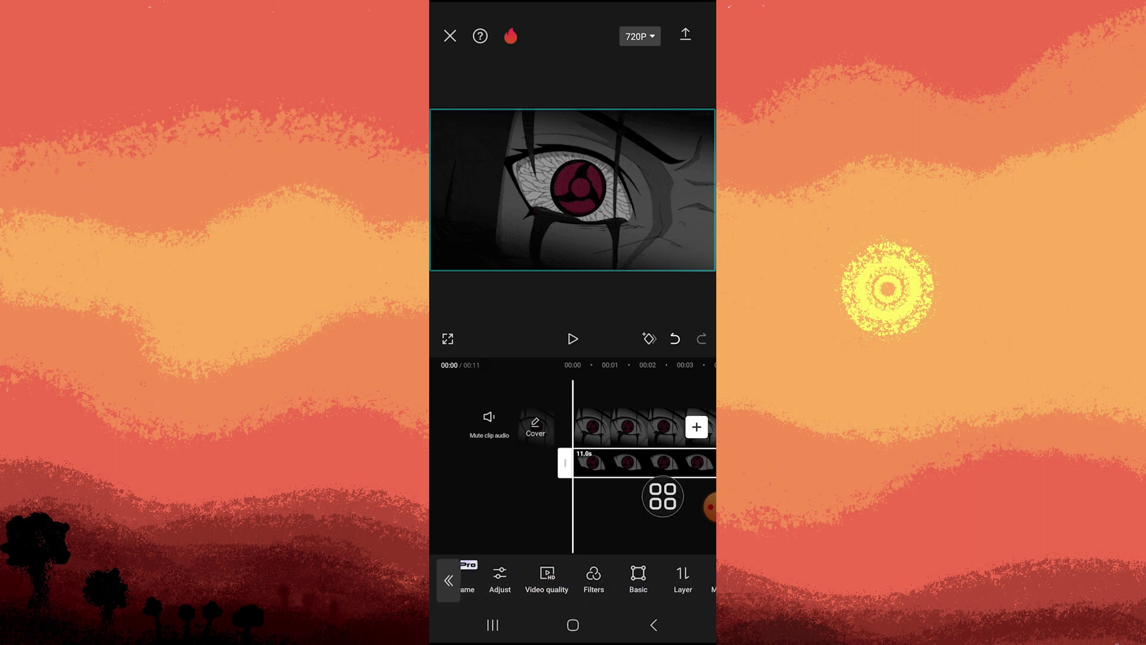
pyautogui.click(594, 577)
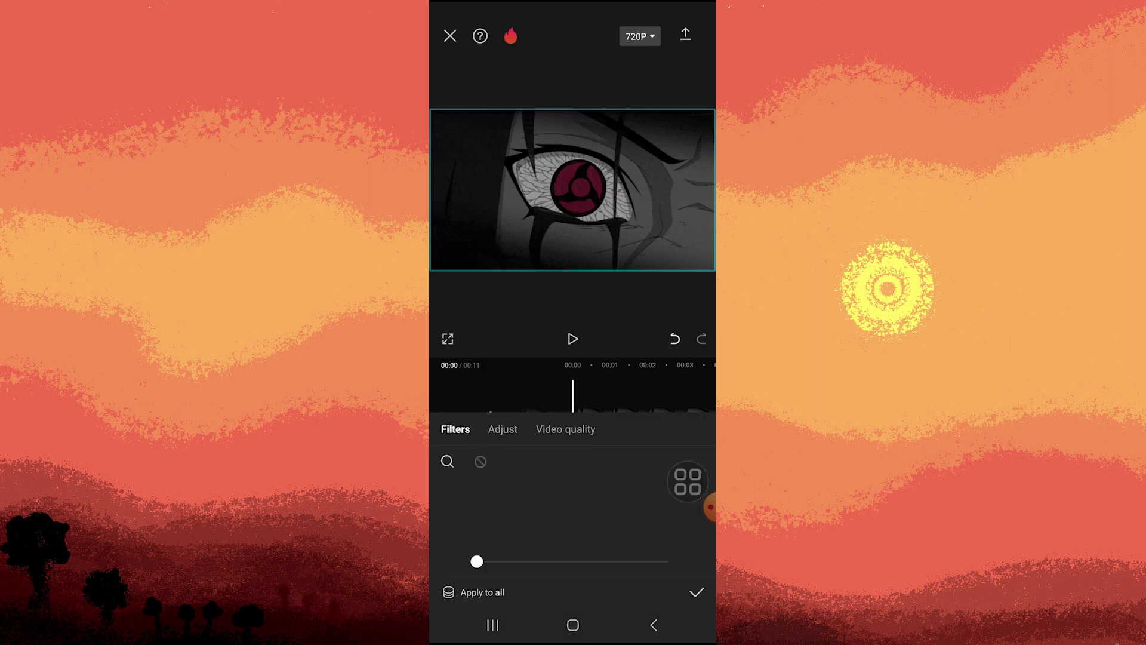
pyautogui.hscroll(5, 574, 509)
pyautogui.hscroll(-3, 573, 509)
pyautogui.hscroll(-3, 573, 508)
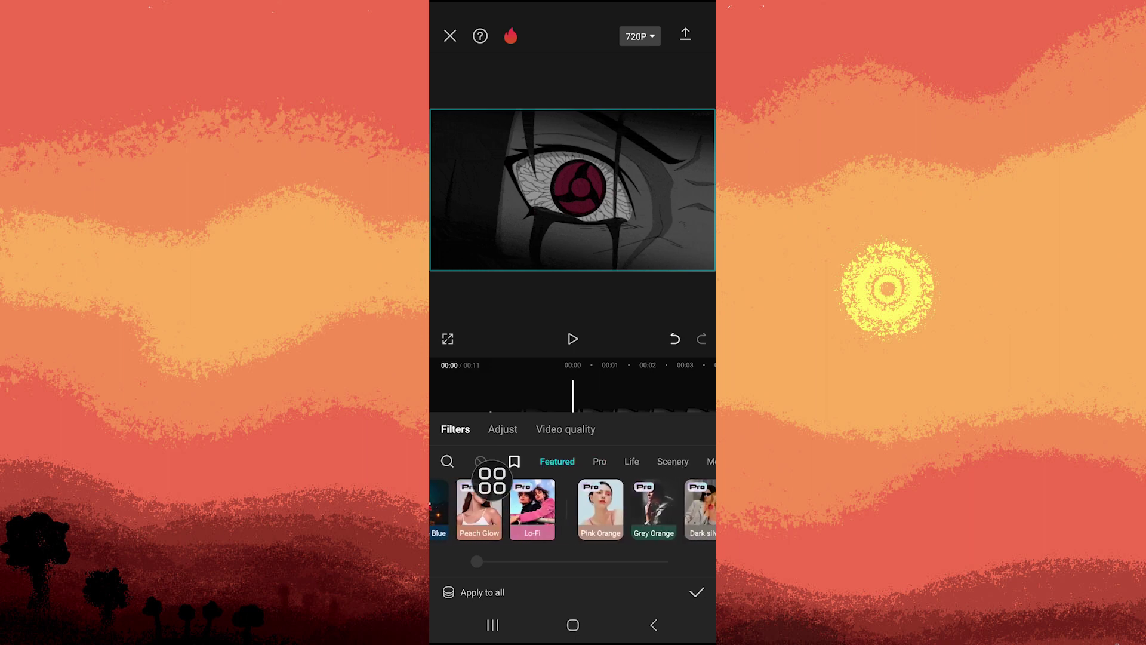
# Search the filter library for 'blur'
pyautogui.click(447, 461)
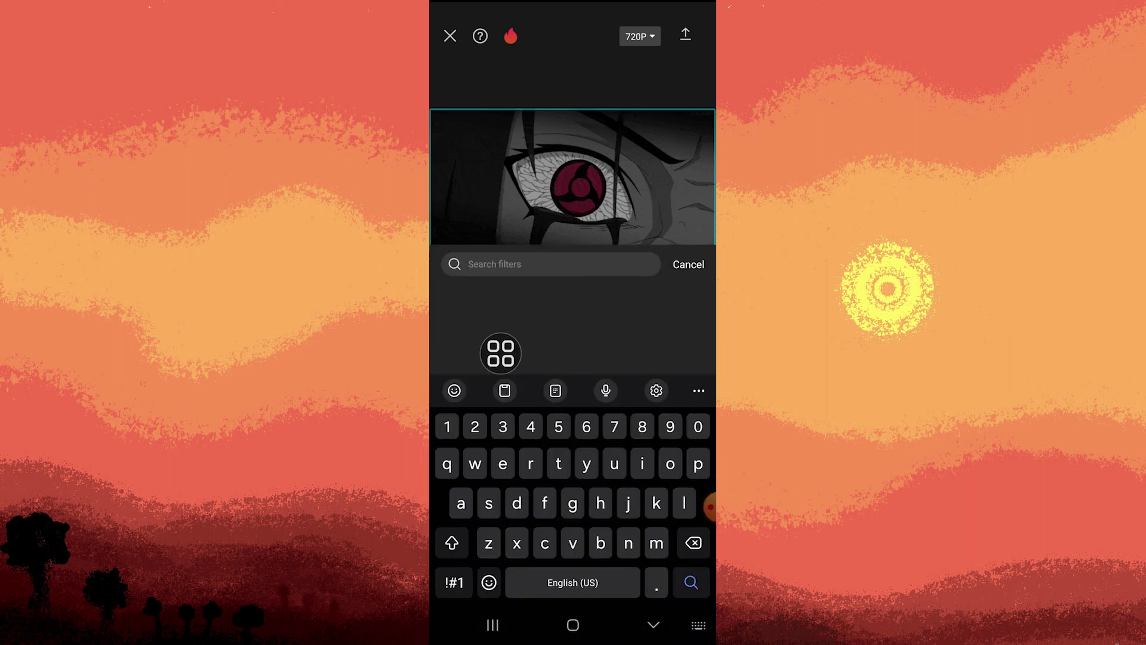
pyautogui.write('bl')
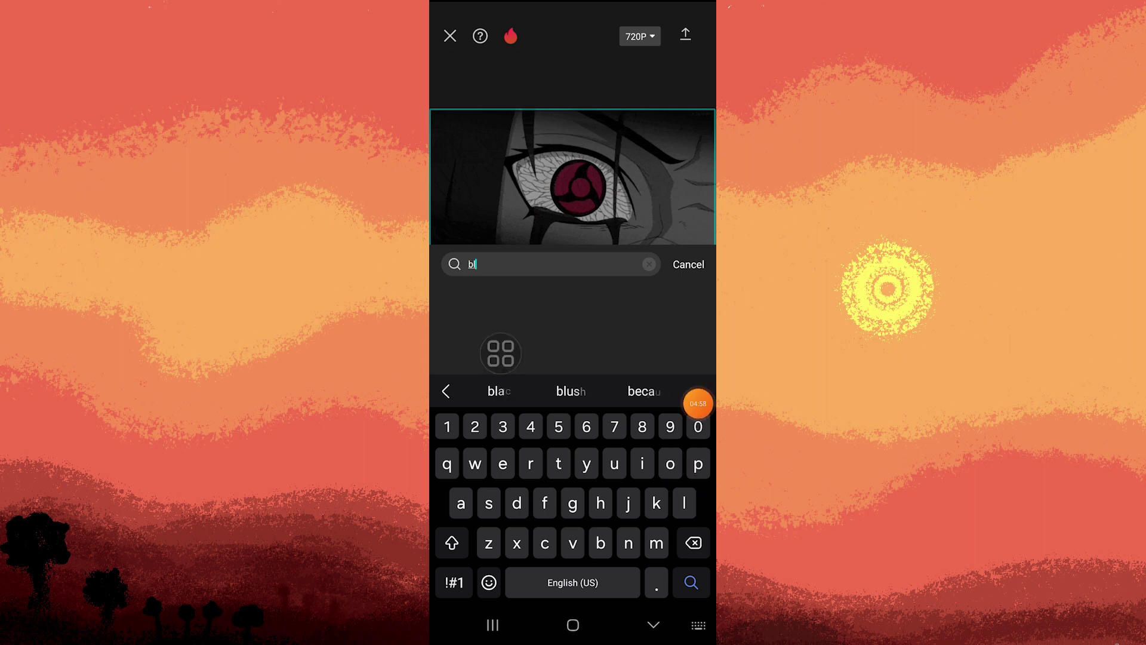
pyautogui.write('ur')
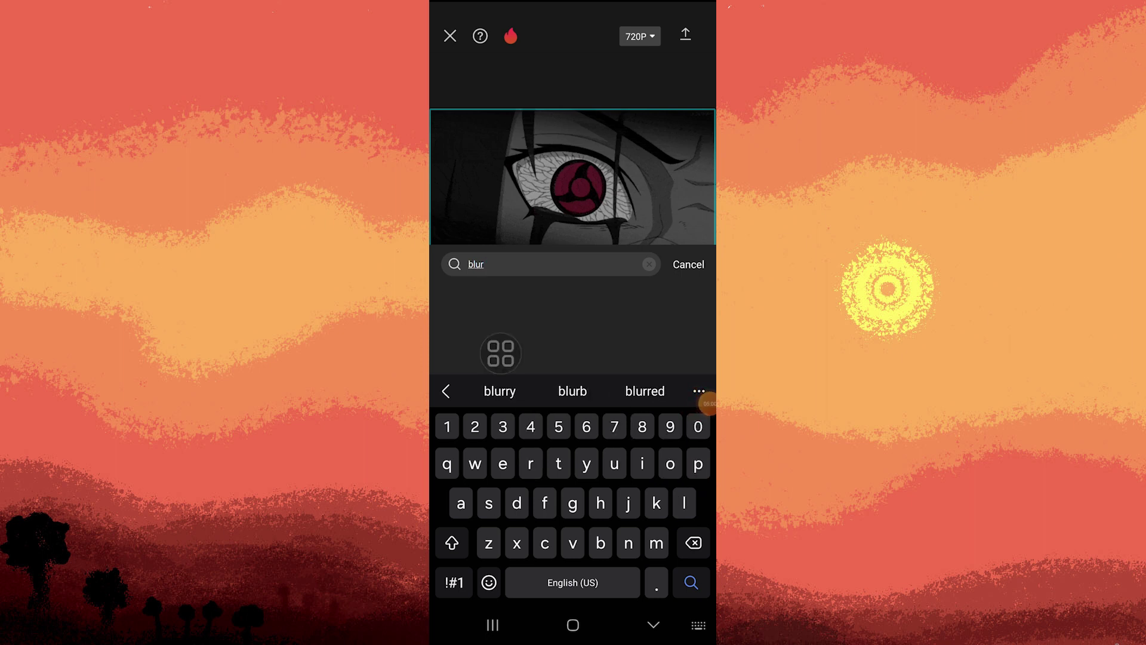
pyautogui.press('Return')
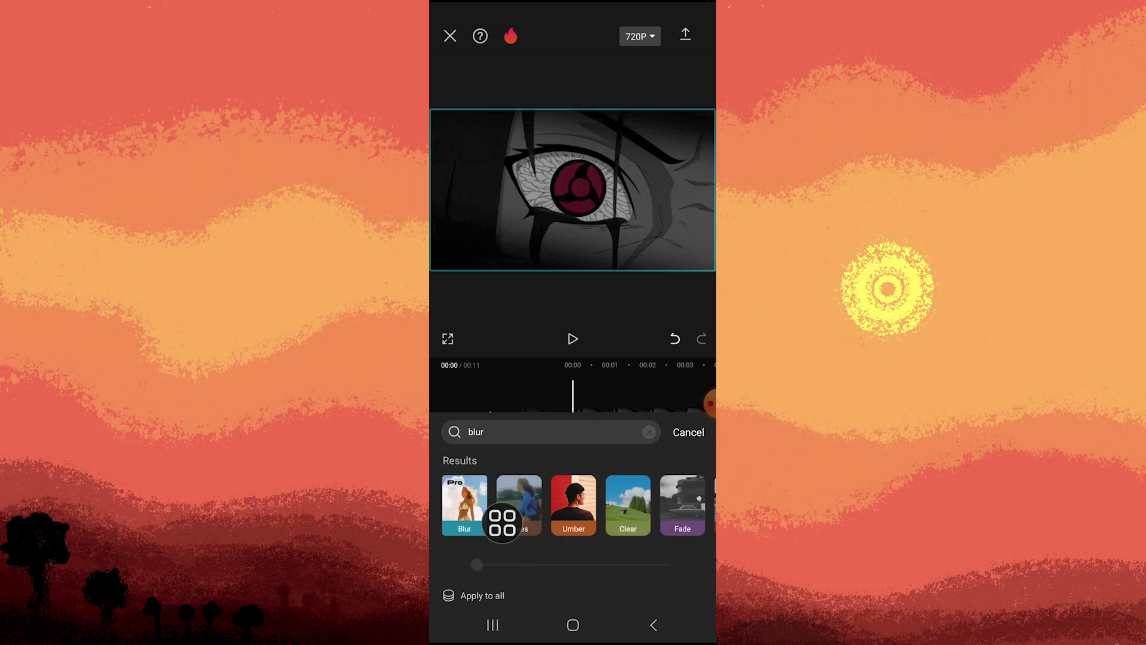
# Apply the Blur filter at intensity 100 and confirm it on the overlay
pyautogui.click(473, 519)
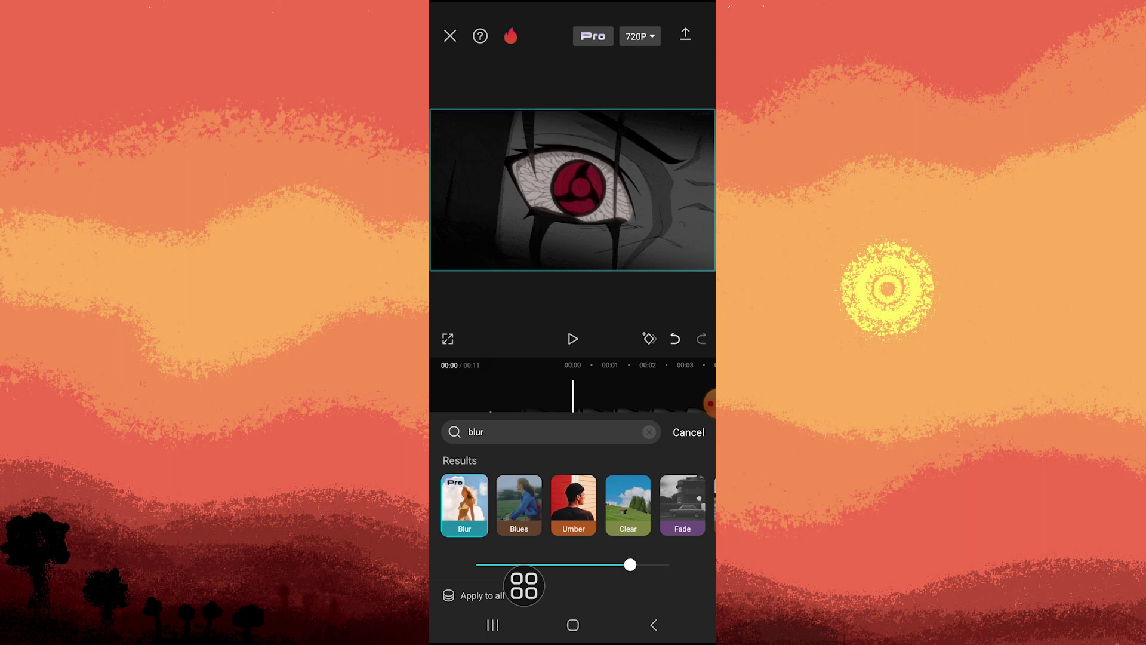
pyautogui.moveTo(631, 564); pyautogui.dragTo(669, 565)
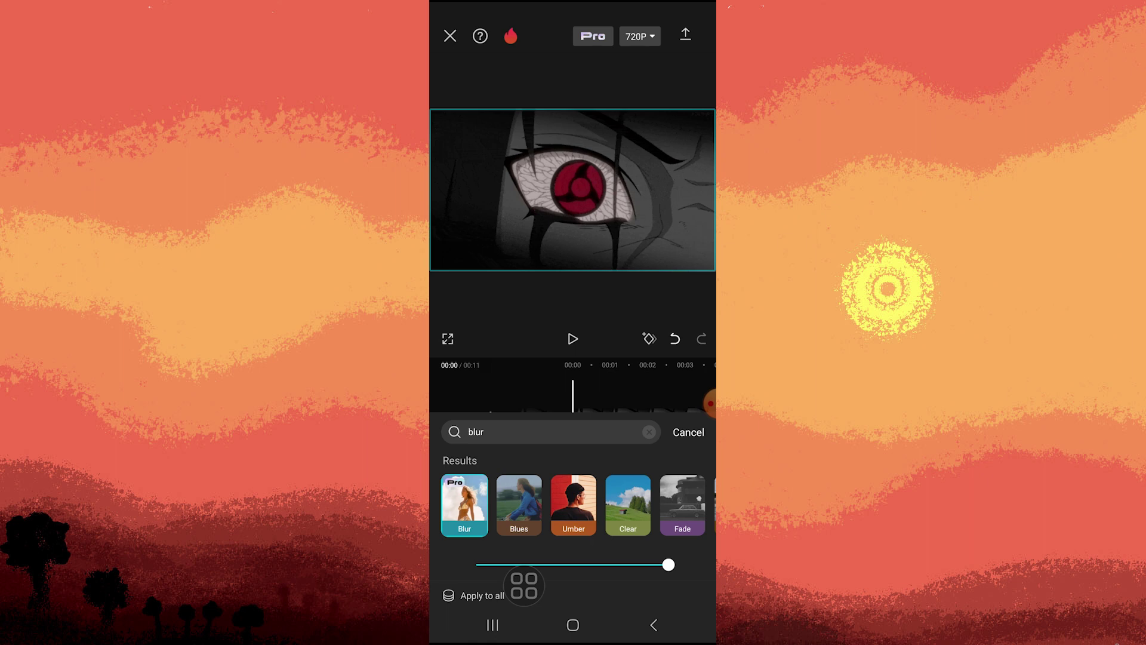
pyautogui.moveTo(523, 587)
pyautogui.mouseDown()
pyautogui.moveTo(680, 463)
pyautogui.moveTo(678, 535)
pyautogui.mouseUp()
pyautogui.click(688, 432)
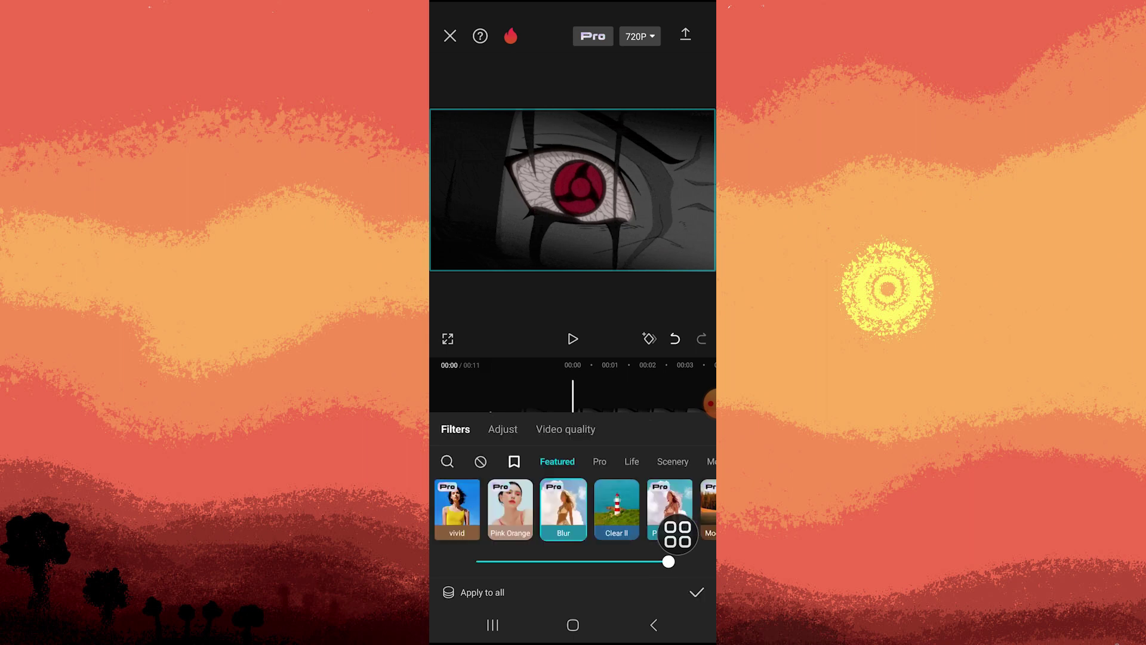
pyautogui.moveTo(687, 561); pyautogui.dragTo(693, 475)
pyautogui.click(696, 592)
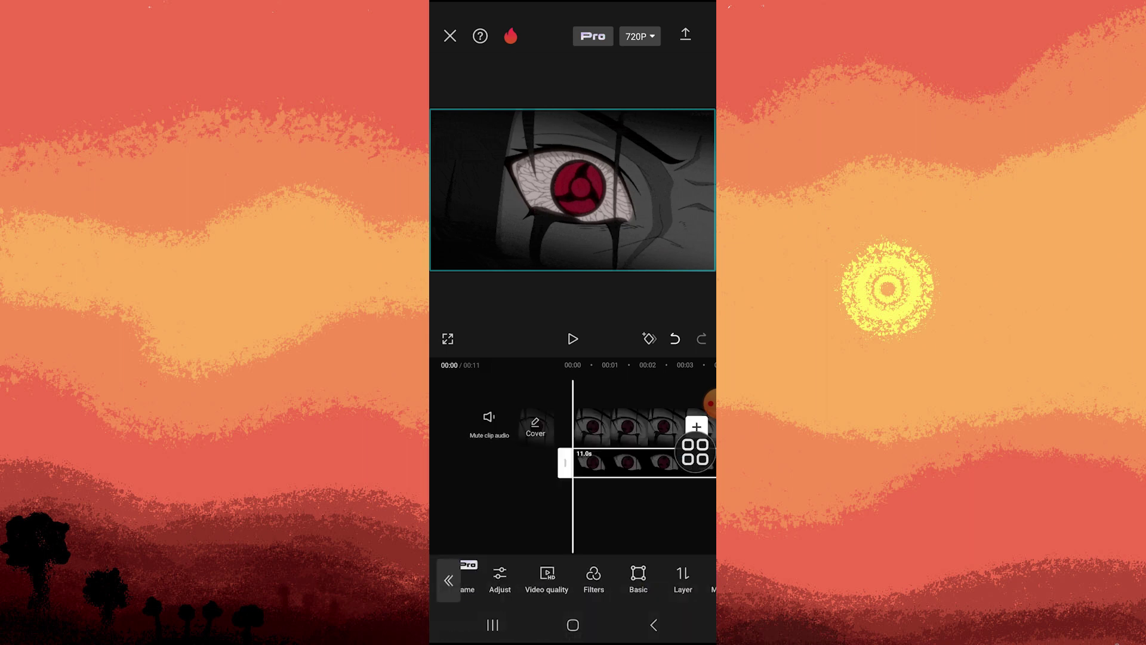
pyautogui.click(574, 339)
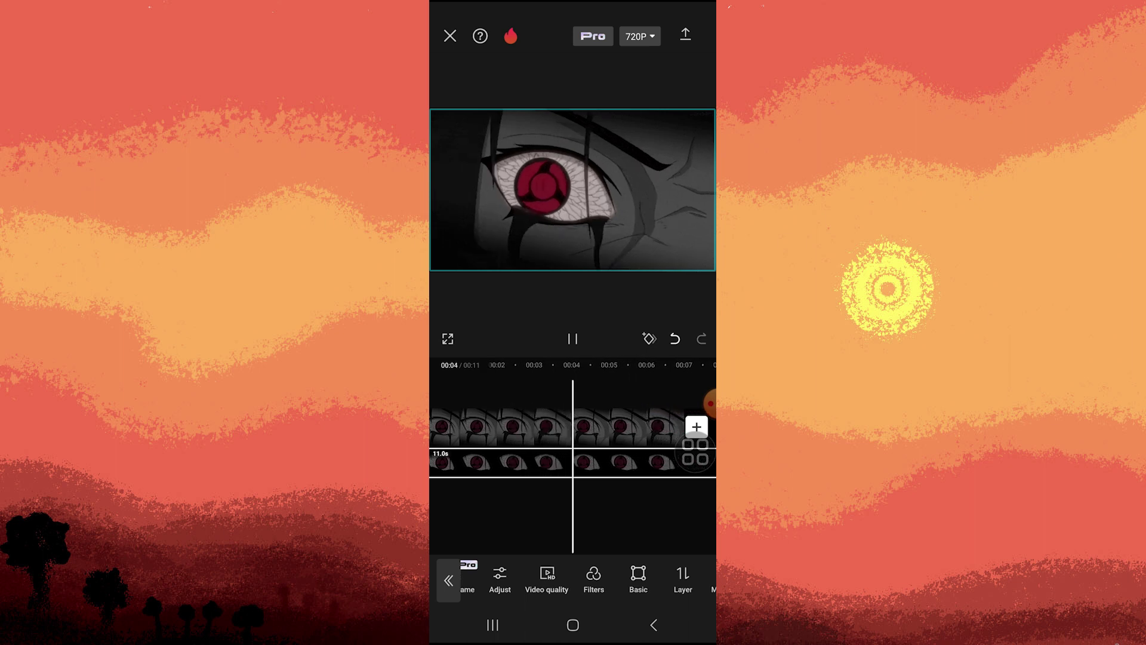
pyautogui.click(574, 338)
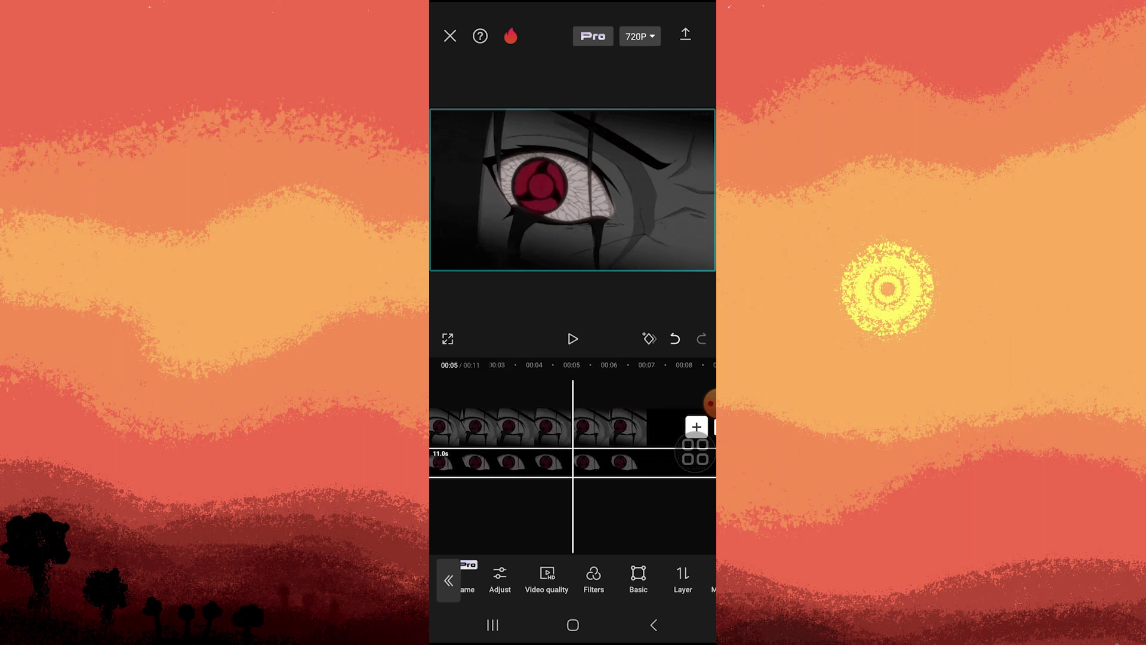